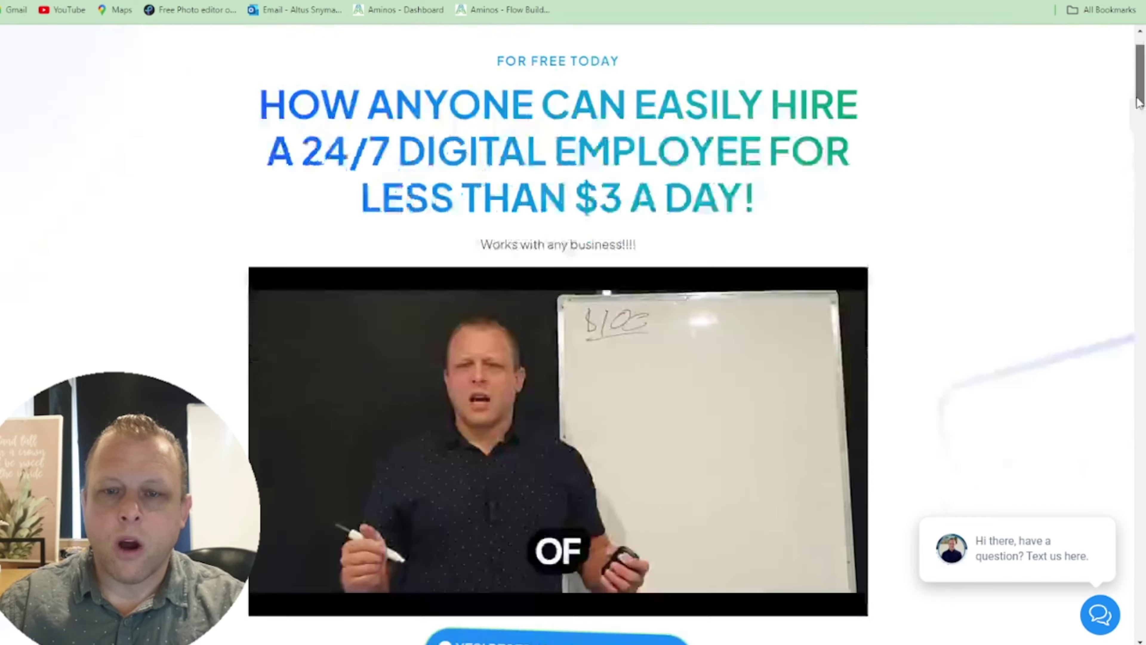
Step: Open the bot.altcutman.com/upsell page and look through its Small Business Super Sizer content
scroll(1068, 243, "up", 20)
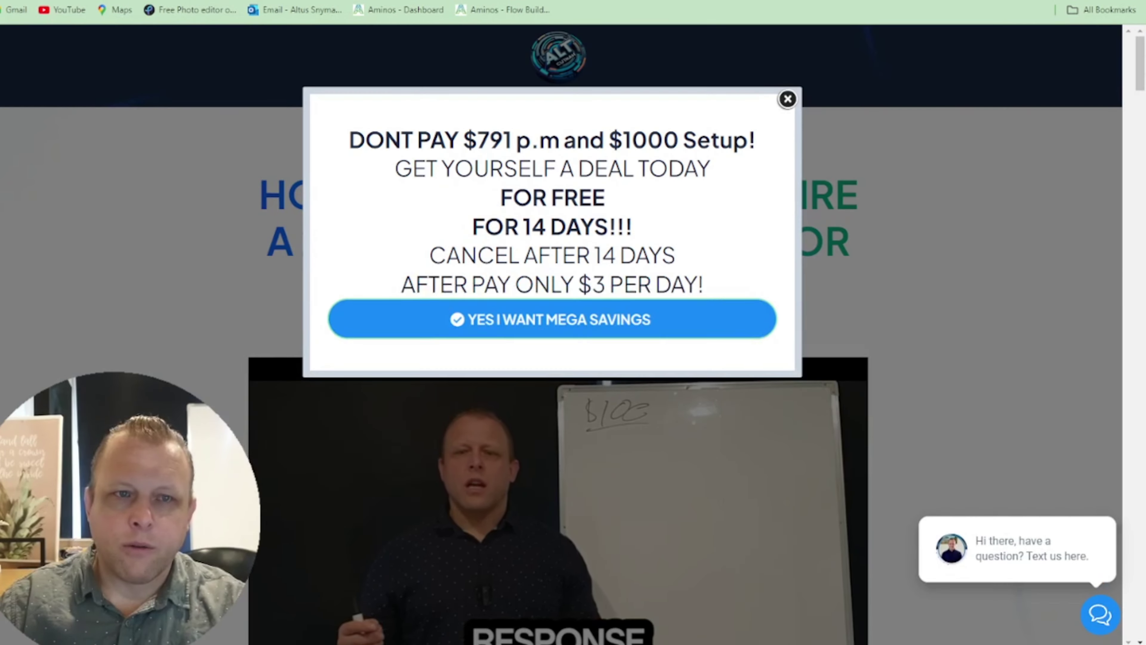
type("/u")
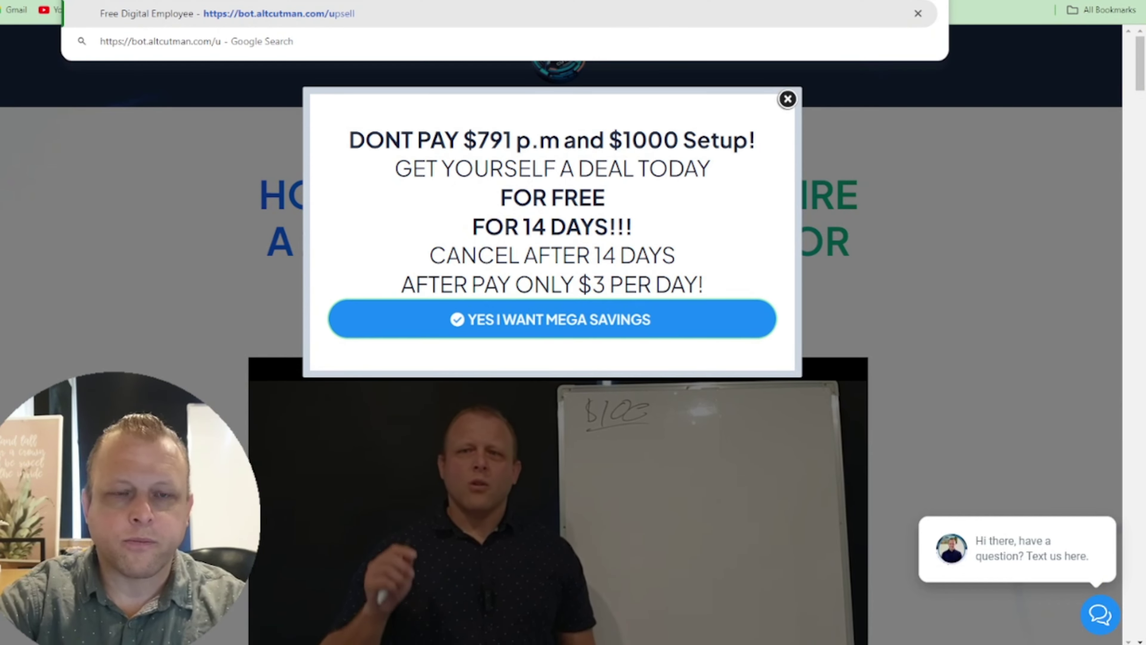
key("Return")
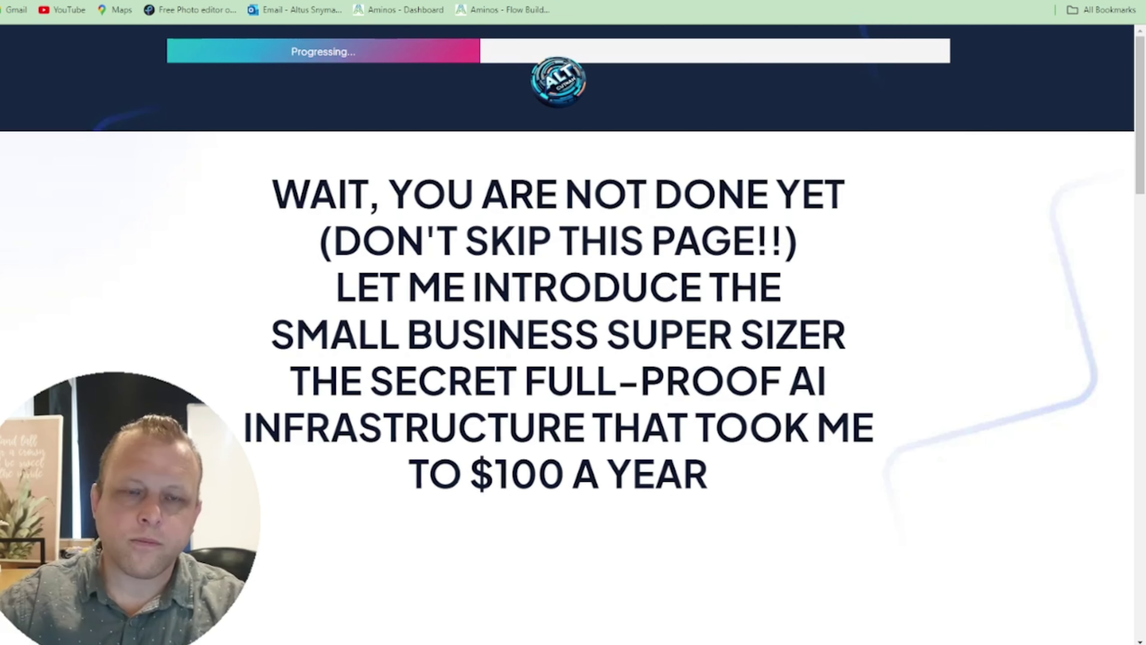
left_click_drag(1143, 67, 1143, 495)
scroll(1143, 494, "down", 1)
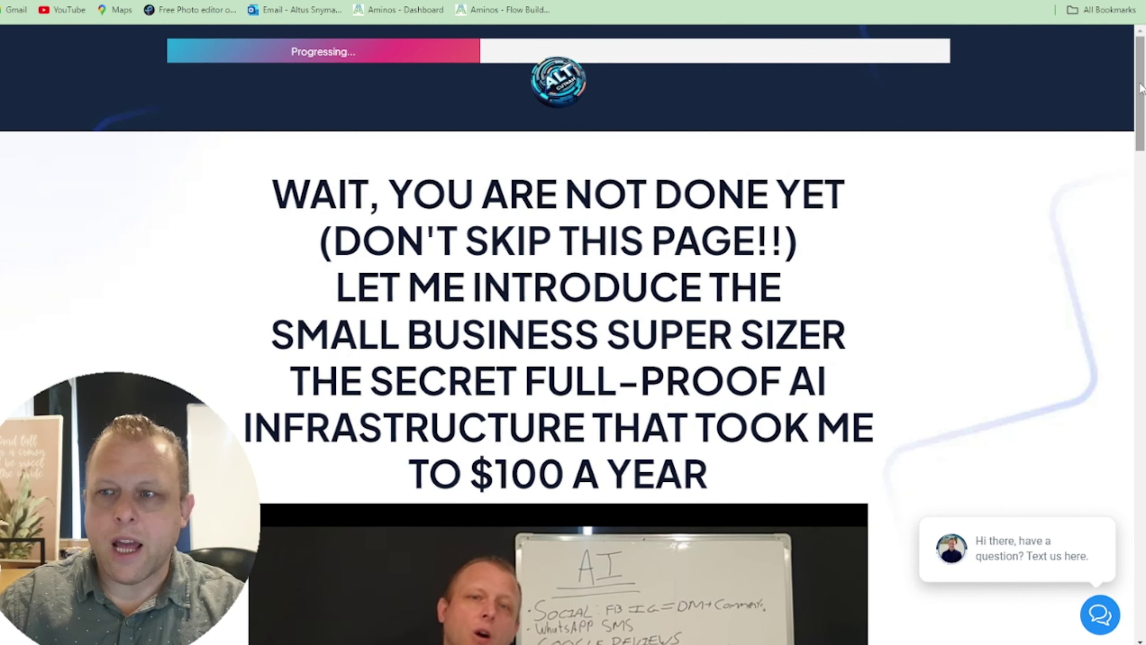
left_click_drag(1140, 89, 1137, 64)
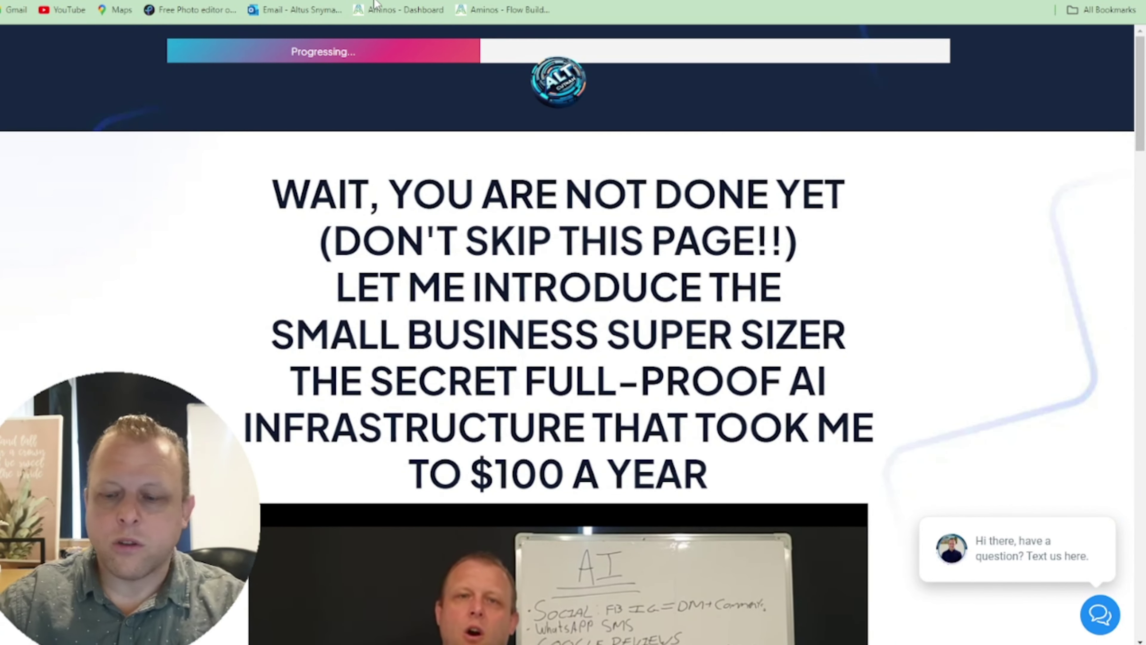
Step: Return to the main digital employee landing page and review its list of everything included in the 14-day free offer
key("BackSpace")
key("Return")
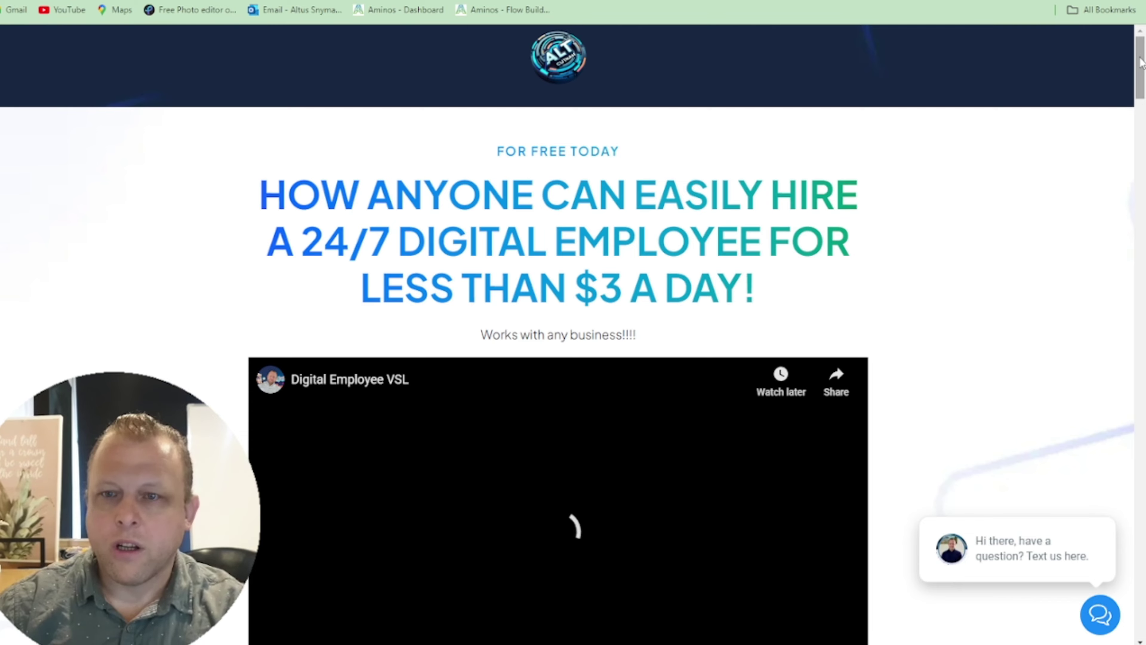
left_click_drag(1141, 62, 1131, 578)
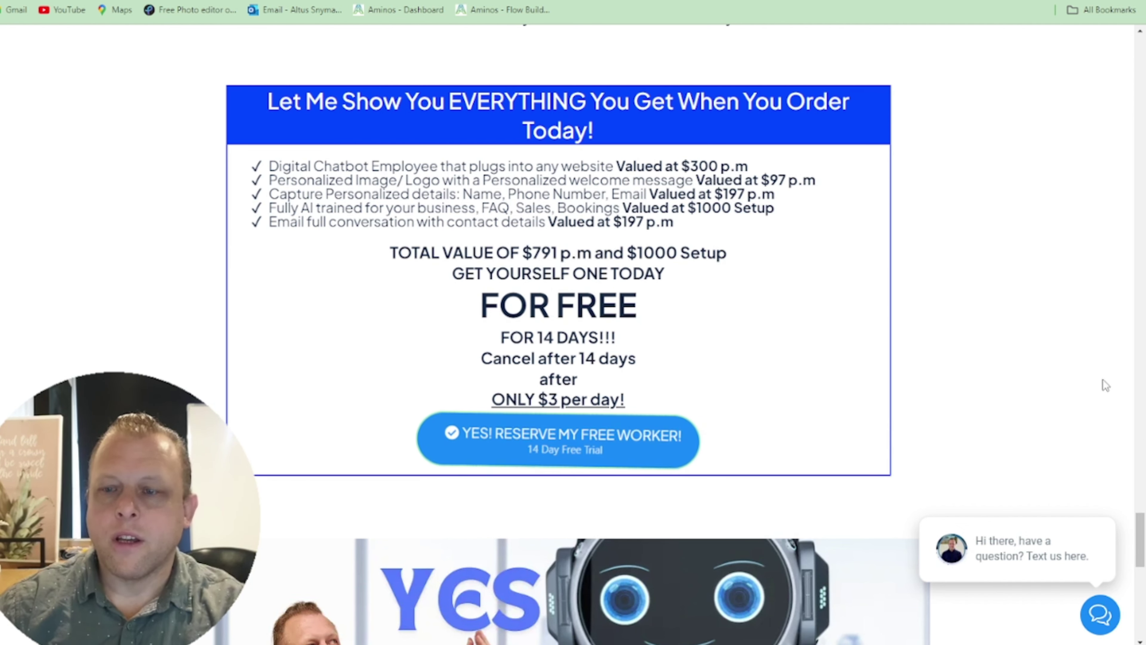
scroll(1029, 285, "down", 3)
scroll(1029, 285, "down", 3)
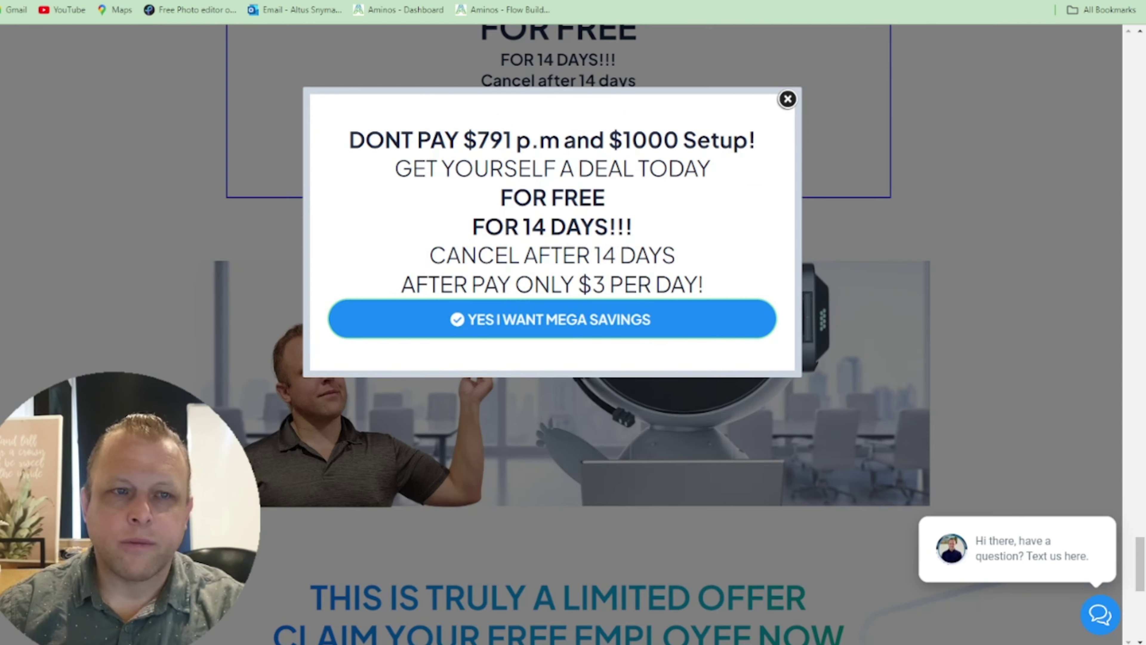
Step: Switch to the ChatGPT conversation "Hook, Story, Offer Guide" and examine the opening prompt containing the pasted framework article
left_click(253, 1)
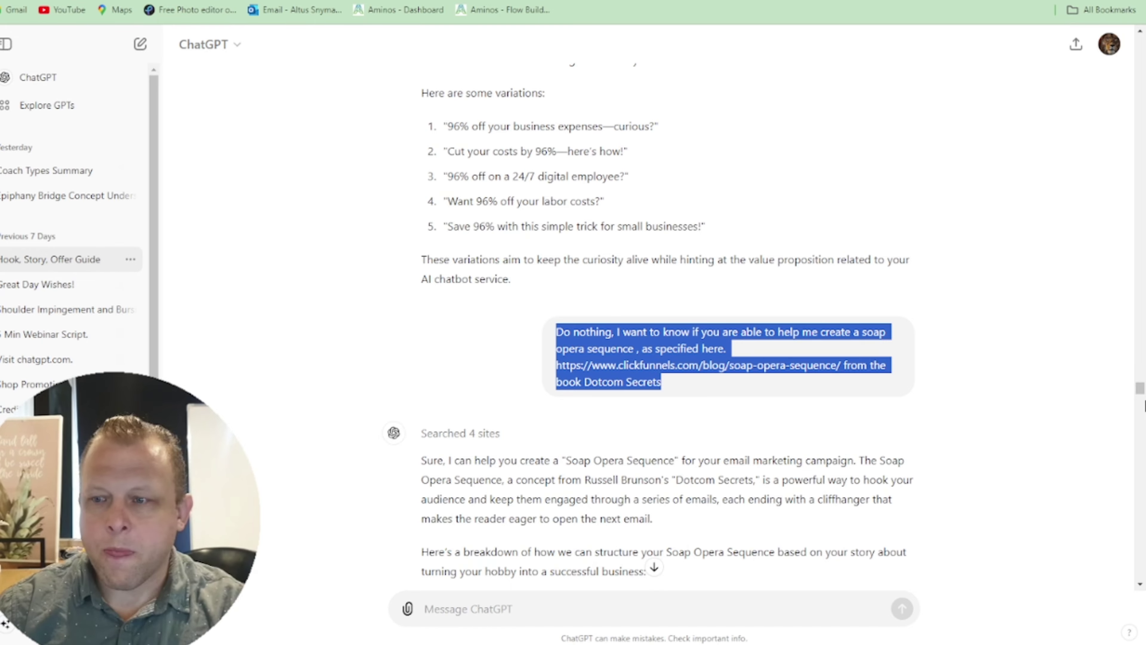
left_click_drag(1141, 394, 1071, 44)
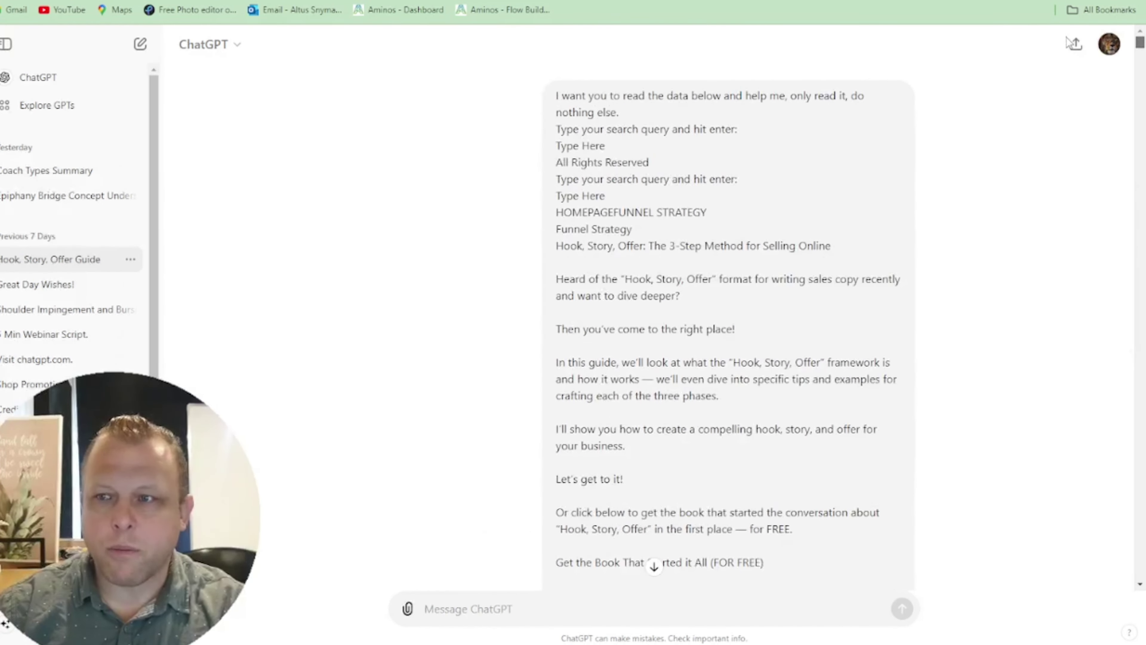
scroll(1124, 47, "down", 5)
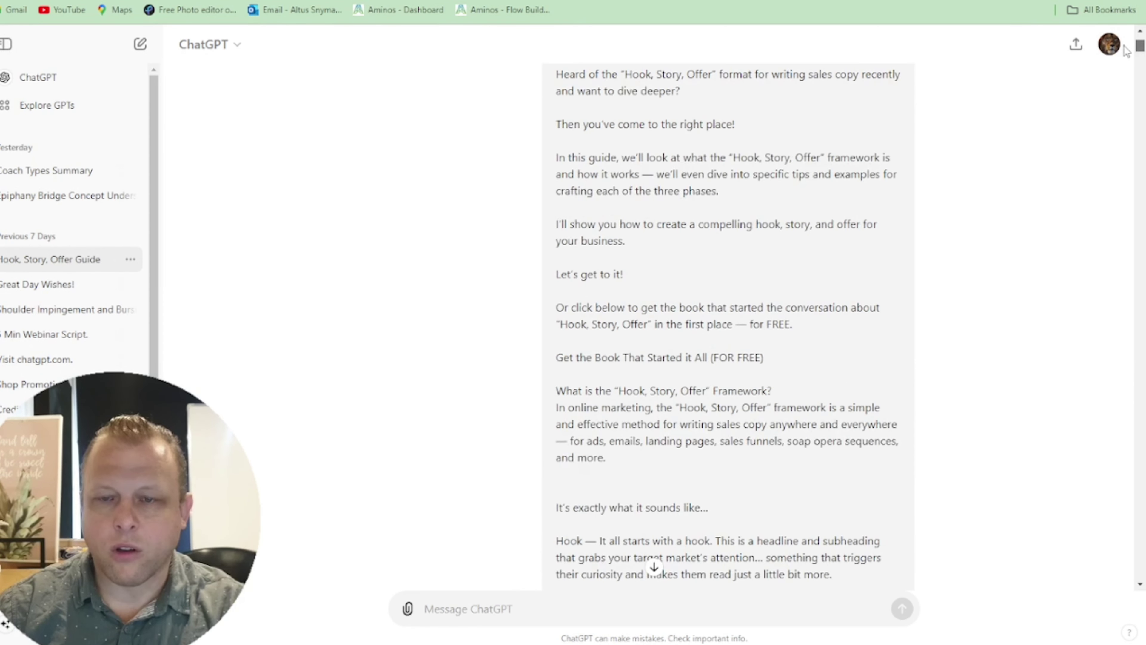
scroll(1123, 47, "up", 5)
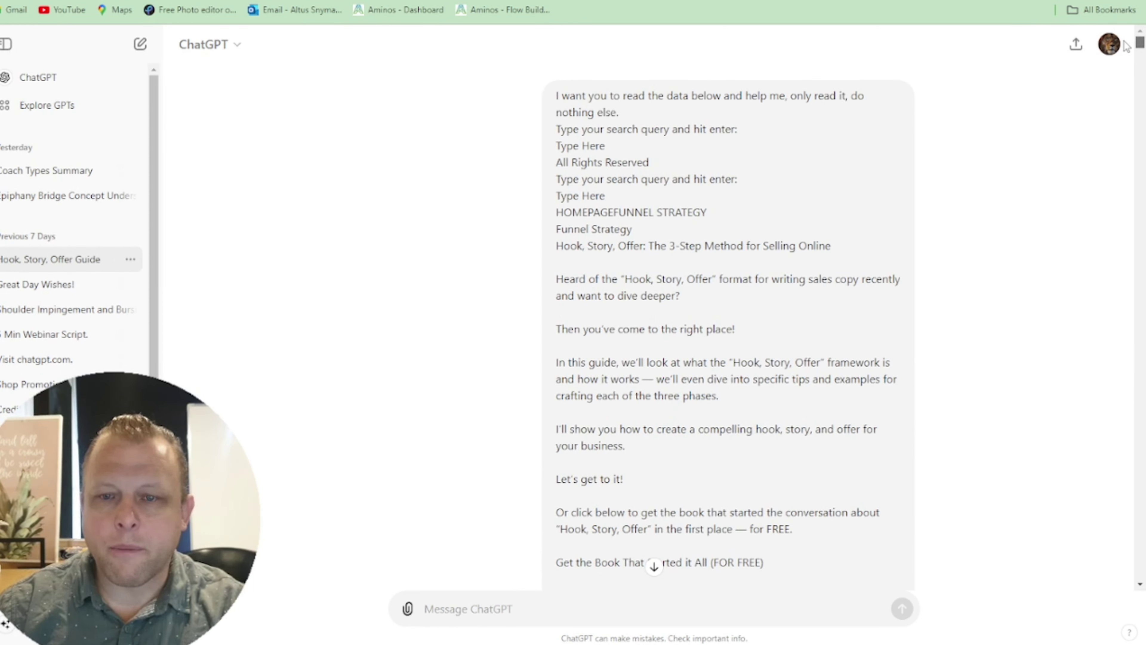
scroll(1127, 48, "down", 20)
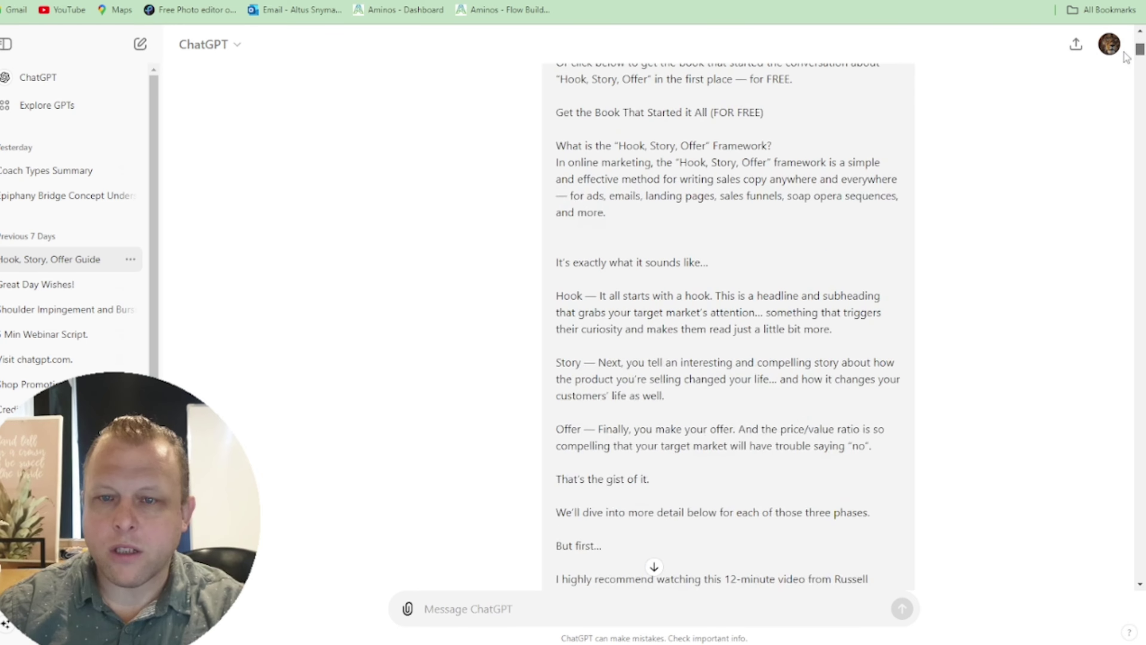
Step: Review the prompt describing the chatbot product and both requests for 10 hooks with their replies
left_click_drag(1127, 71, 1130, 258)
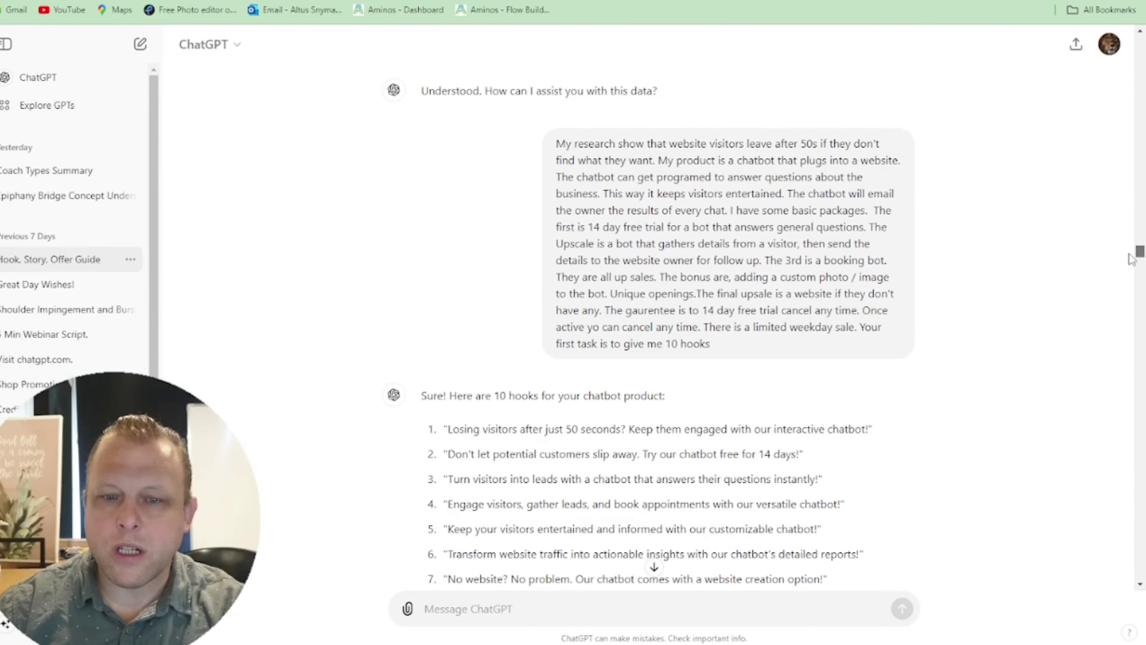
scroll(1131, 260, "down", 2)
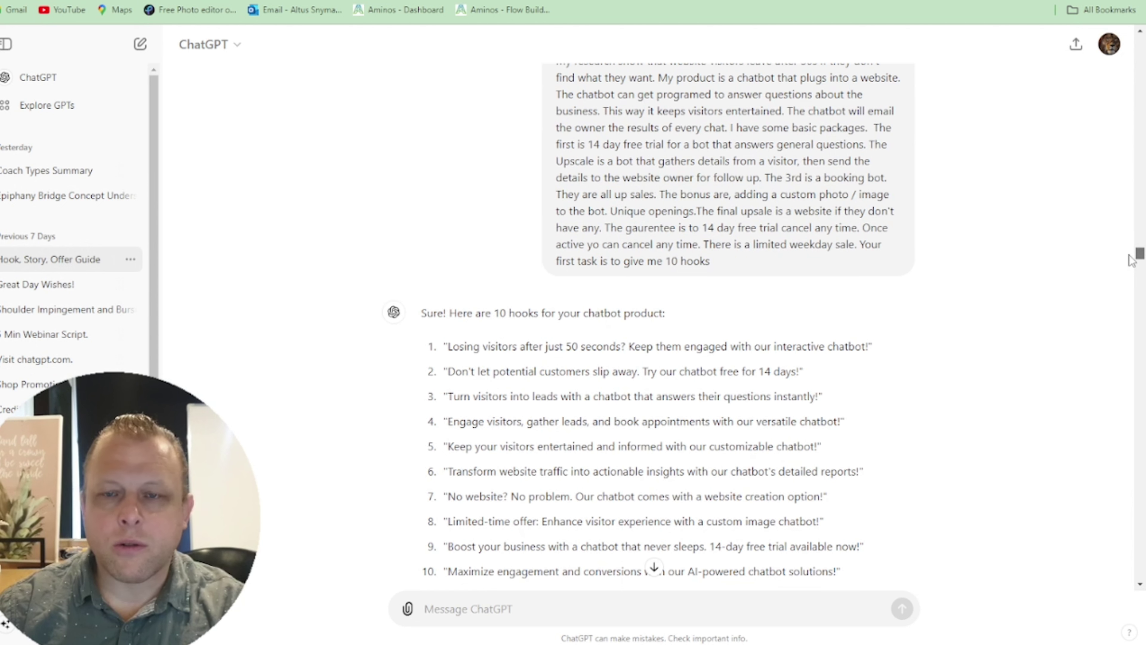
scroll(1131, 259, "down", 1)
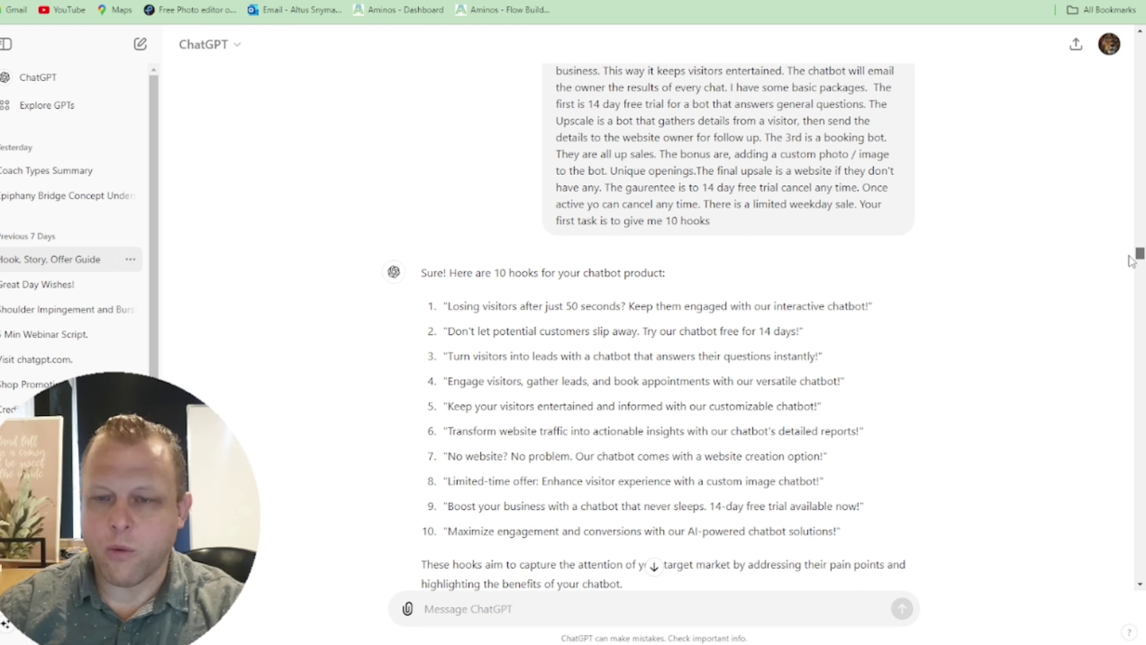
scroll(1131, 261, "down", 1)
scroll(1131, 261, "down", 8)
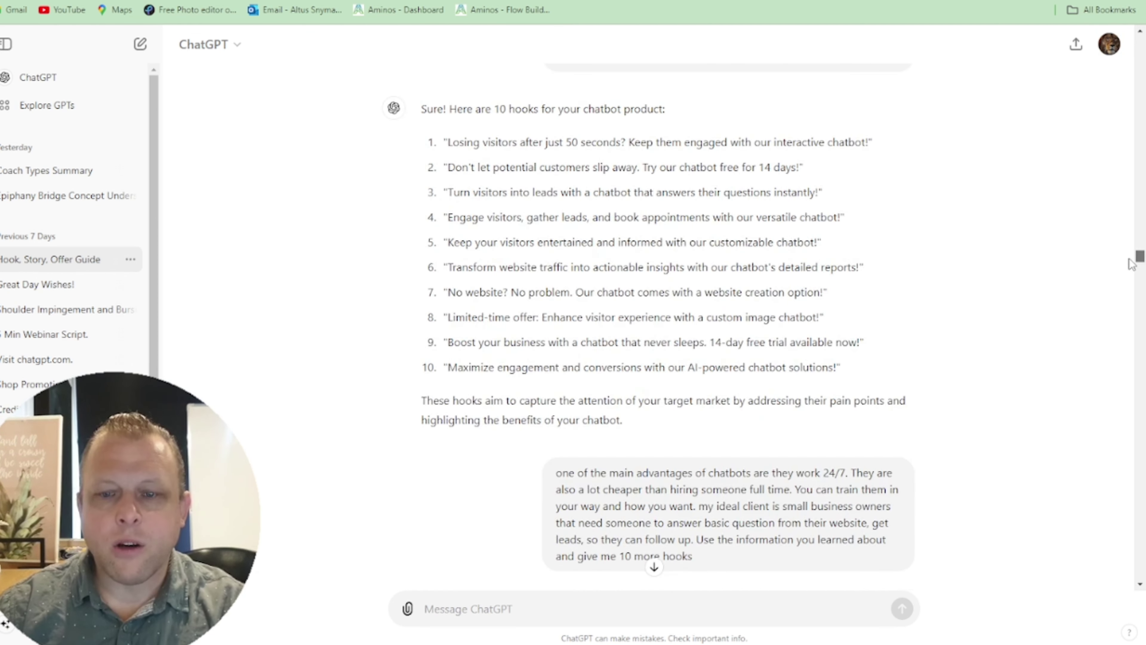
scroll(1130, 264, "down", 10)
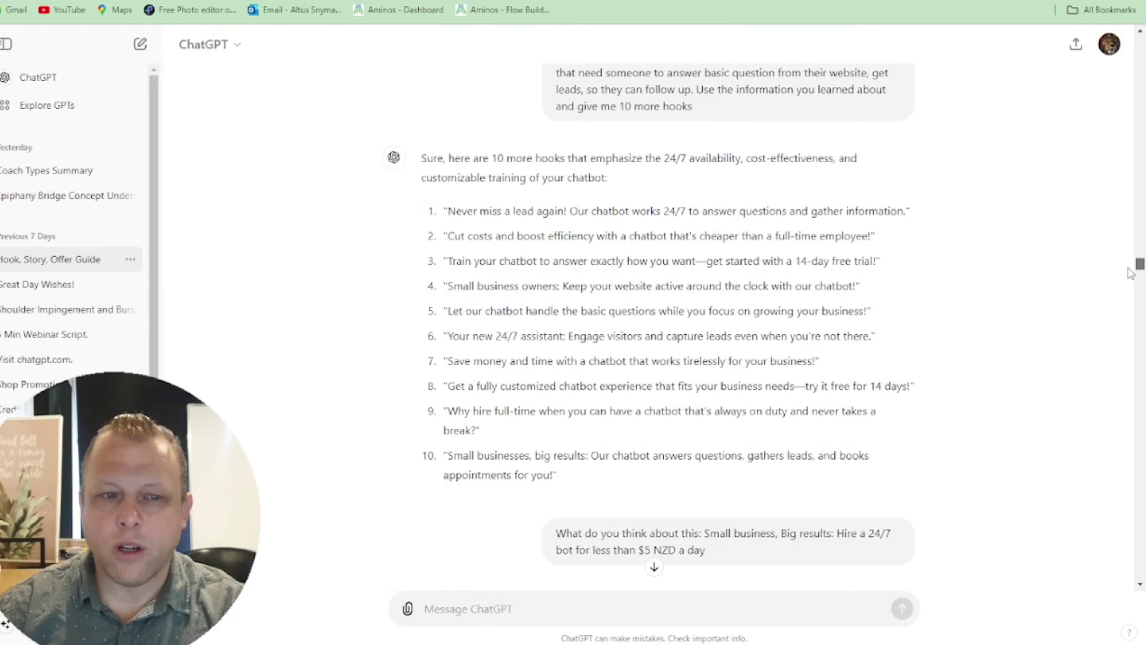
Step: Review the feedback on the "Small business, Big results" headline and the first story written for the chatbot service
scroll(1130, 274, "down", 3)
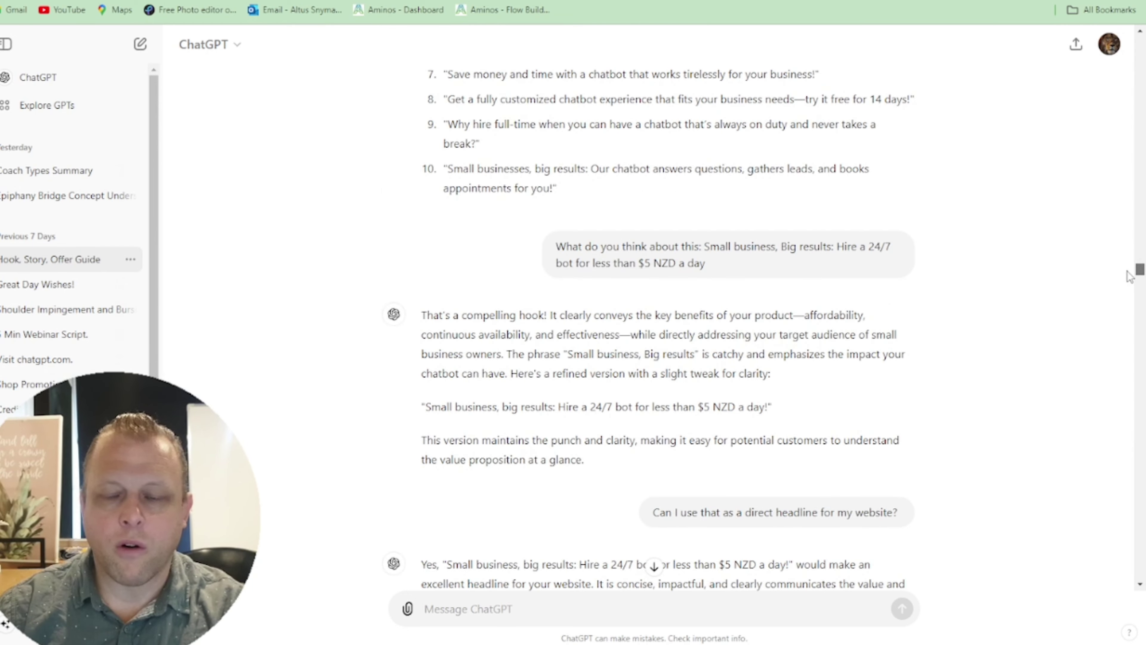
scroll(1129, 276, "down", 5)
scroll(1130, 282, "down", 5)
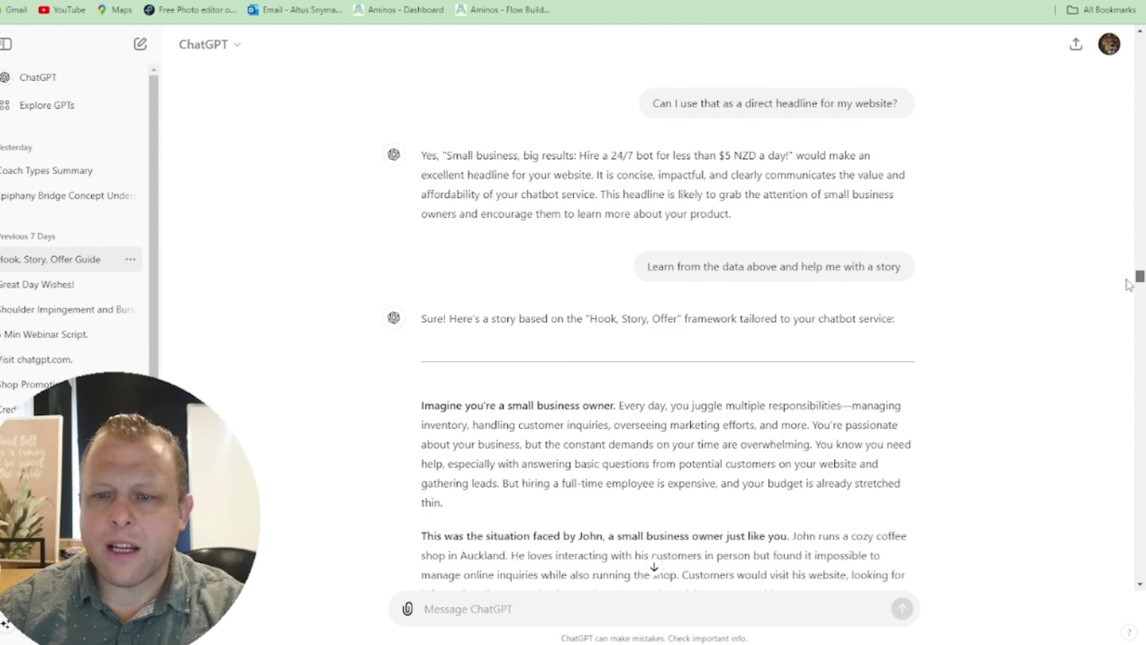
scroll(1130, 286, "down", 13)
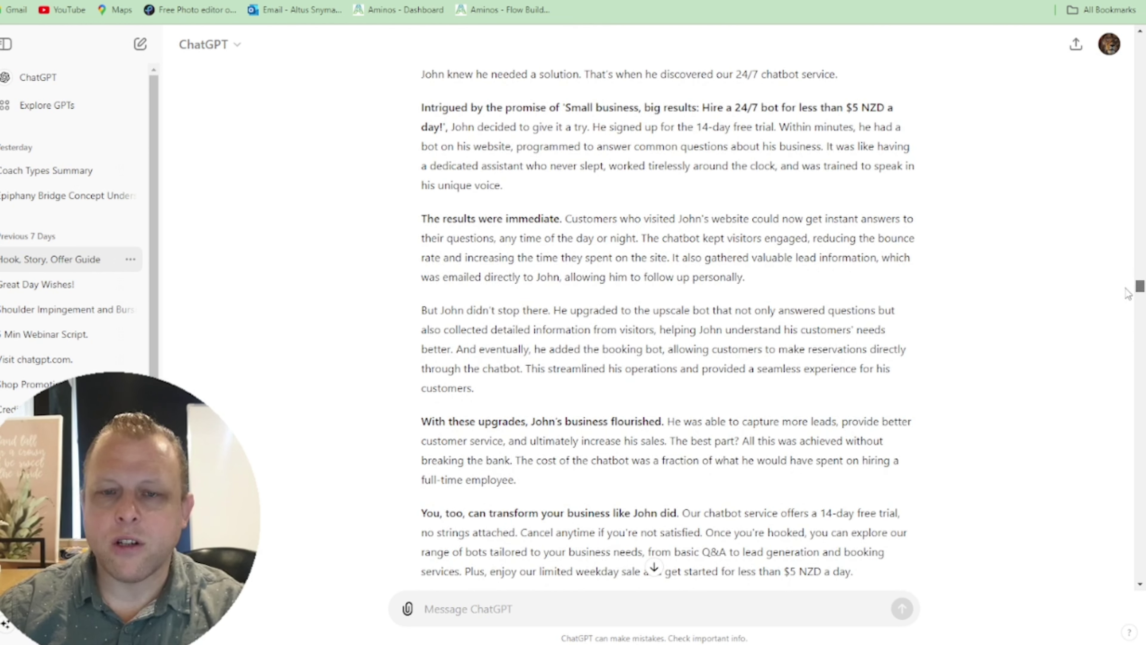
scroll(1129, 293, "down", 2)
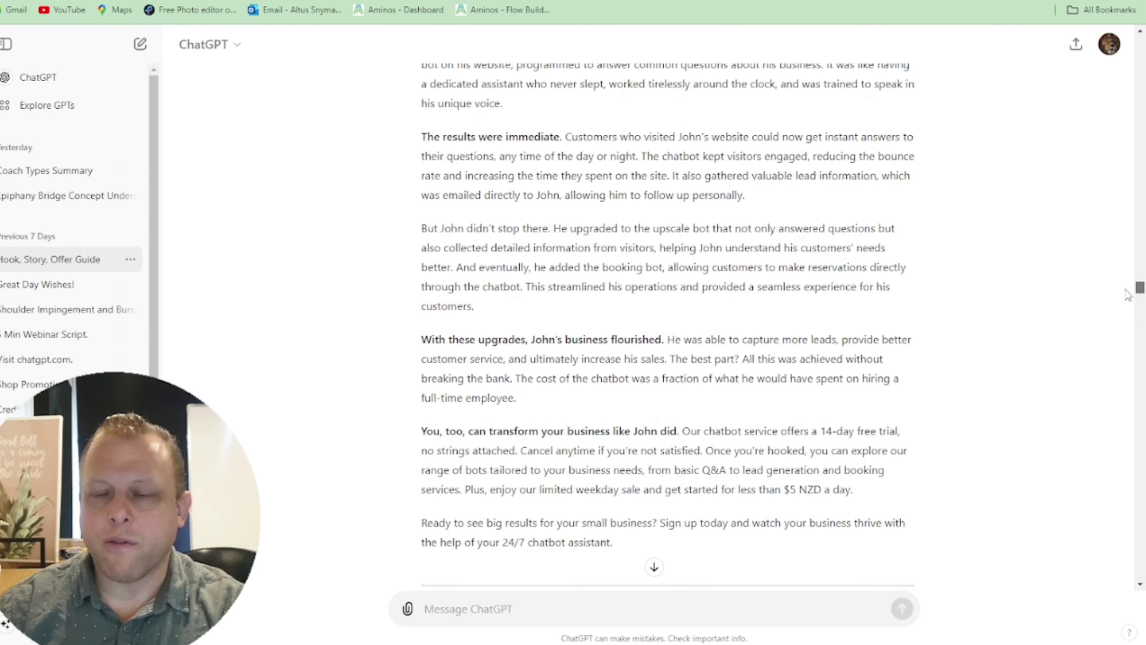
scroll(1128, 294, "down", 4)
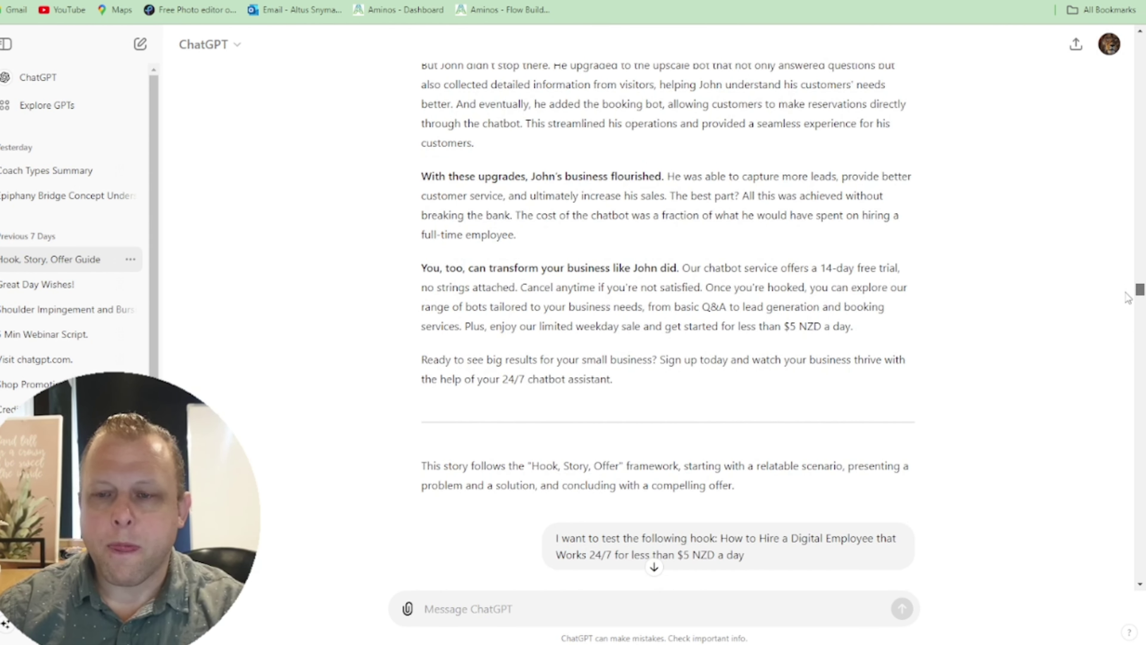
Step: Examine the story and feedback for the digital employee hook, continuing through the "my story" prompts to the soap opera sequence request
scroll(1126, 298, "down", 15)
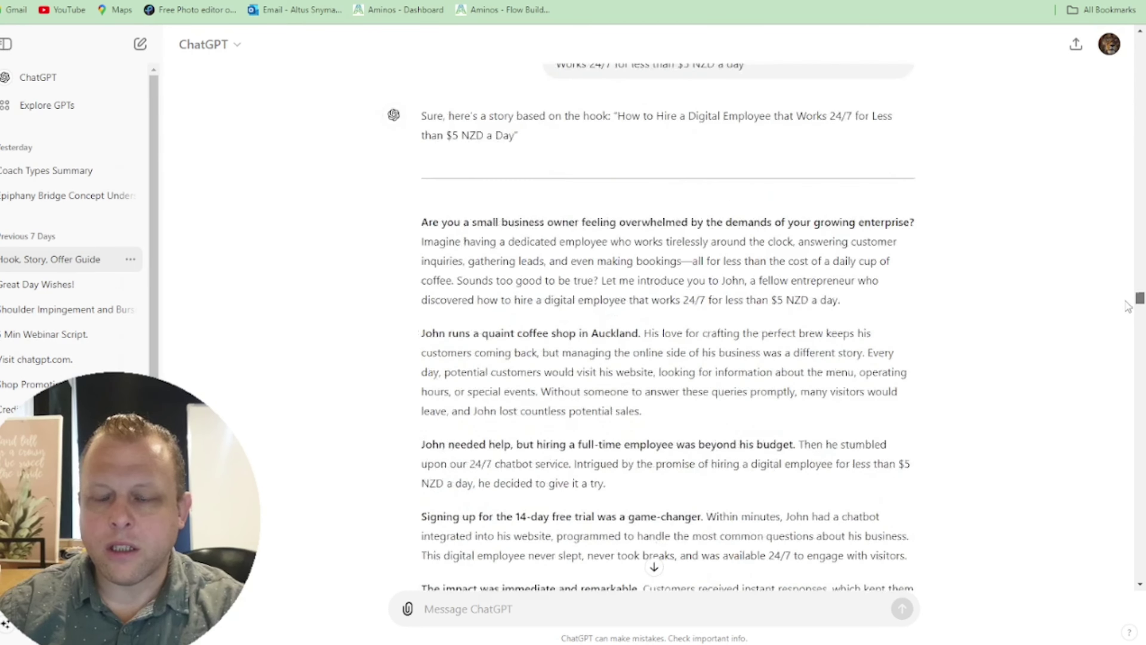
scroll(1127, 307, "down", 12)
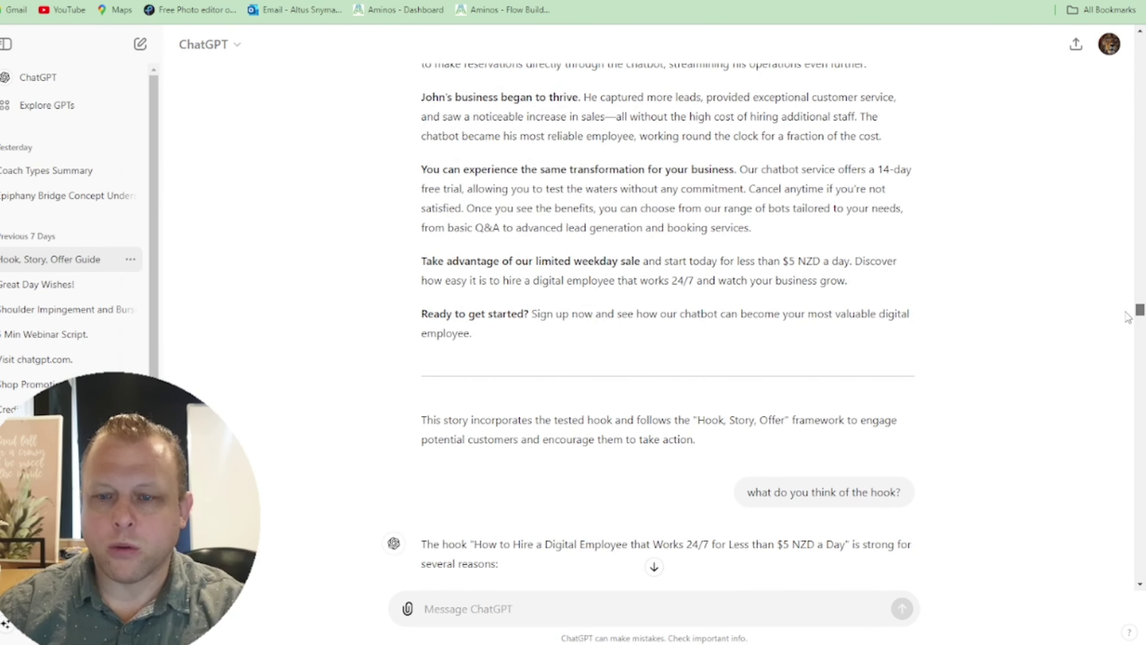
scroll(1129, 317, "down", 2)
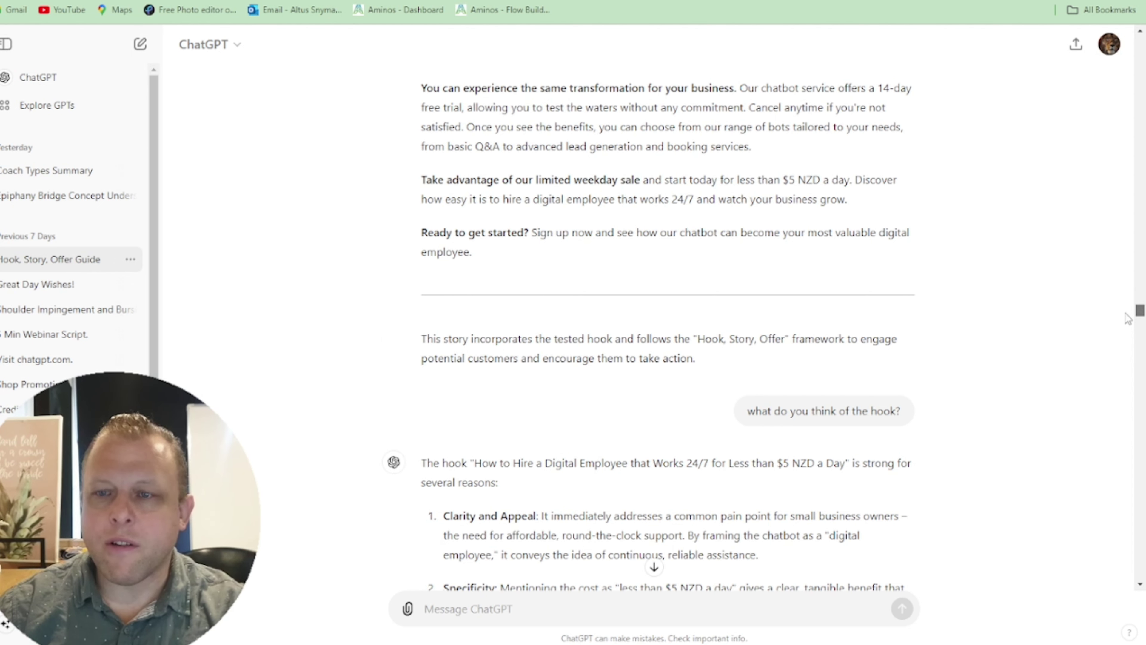
scroll(1128, 317, "down", 3)
scroll(1128, 321, "down", 2)
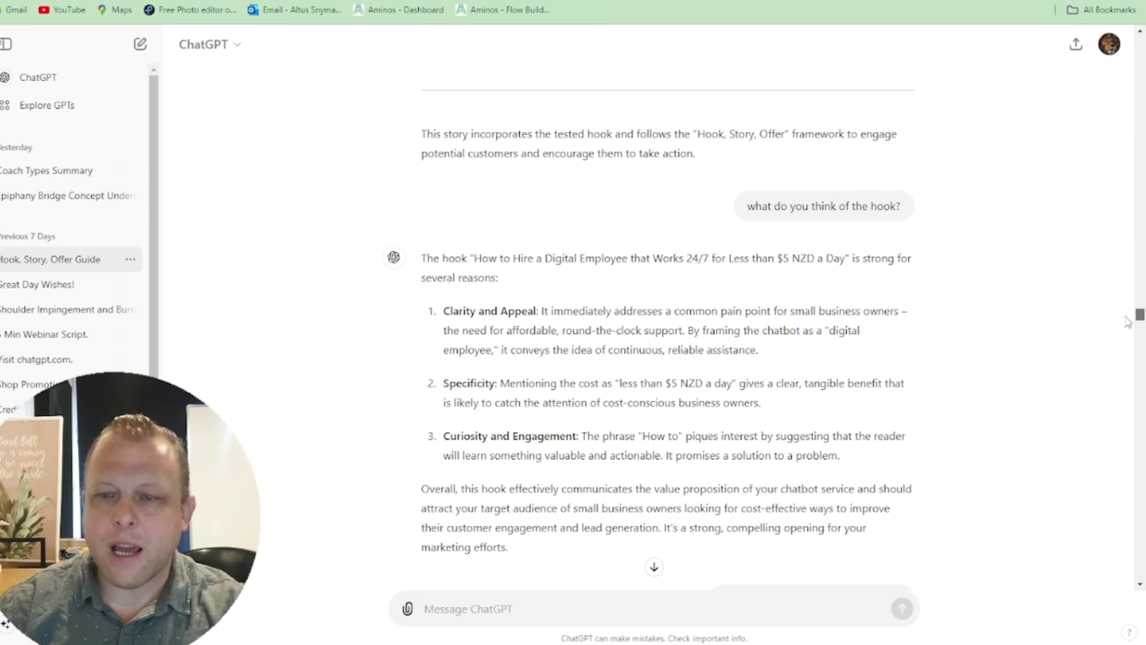
scroll(1128, 320, "down", 20)
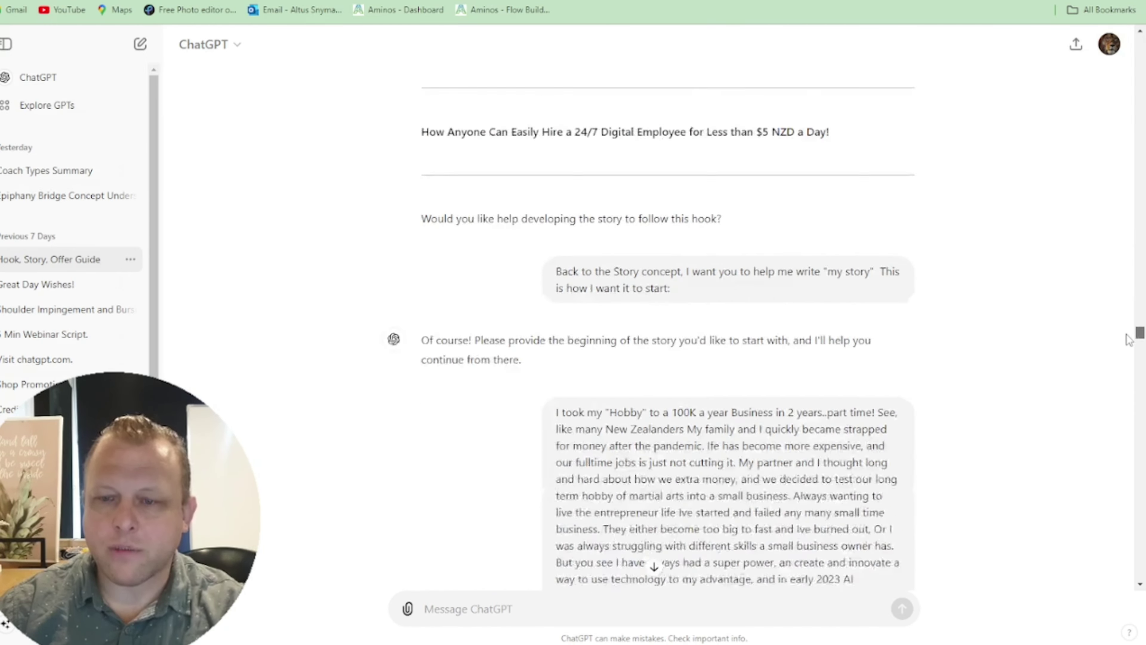
left_click_drag(1128, 350, 1135, 393)
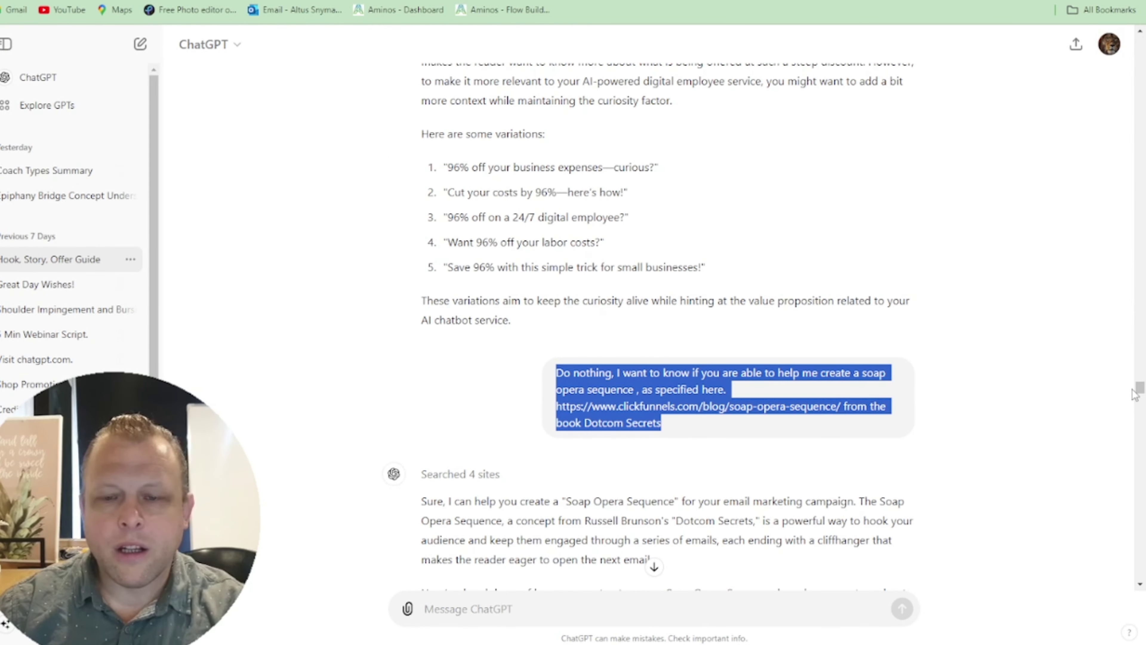